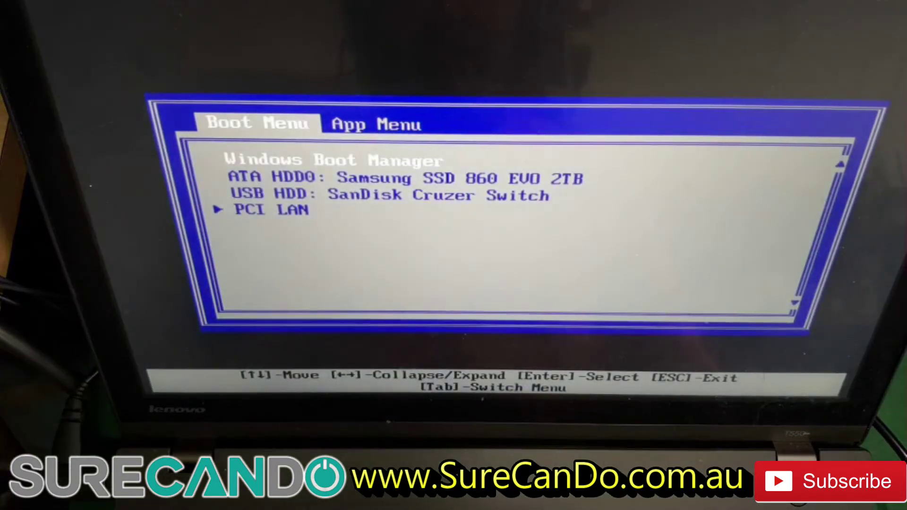
- Move from the Boot Menu to the App Menu listing Setup and Lenovo Diagnostics
key(Down)
key(Down)
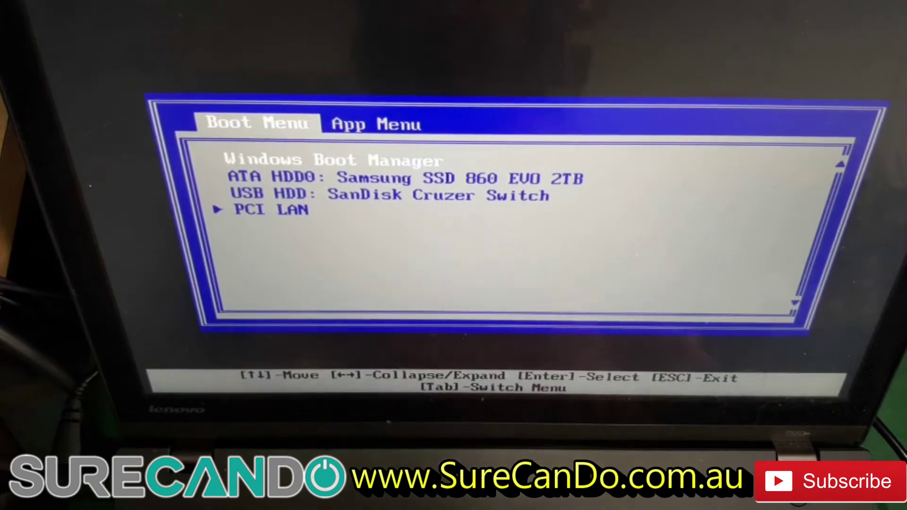
key(Tab)
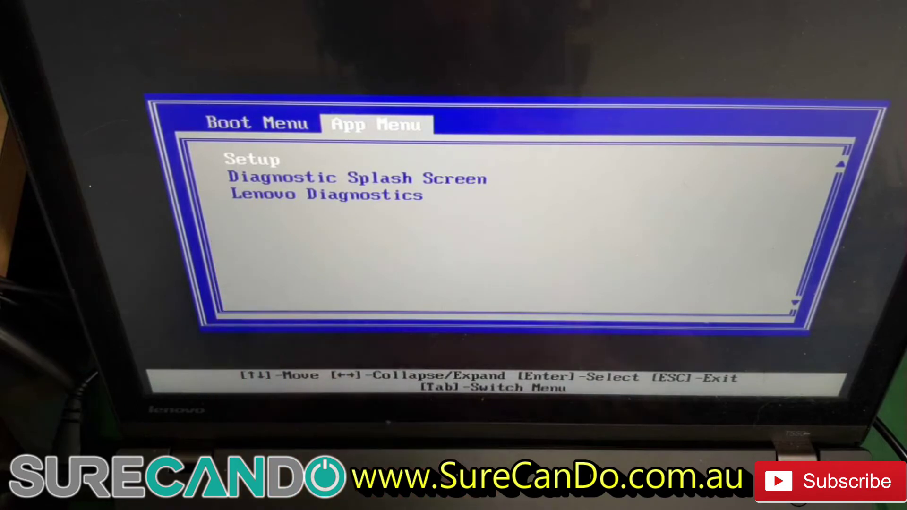
- Enter ThinkPad Setup and set Security > Secure Boot to Disabled
key(Return)
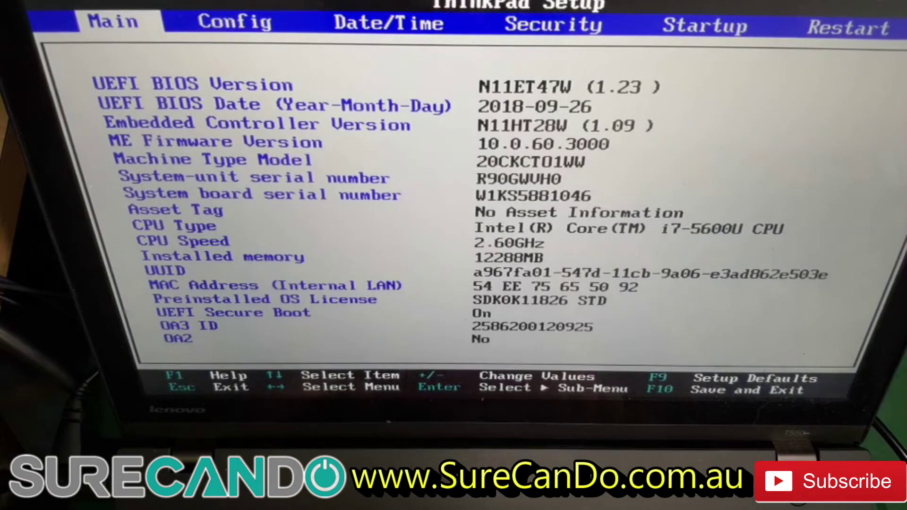
key(Right)
key(Right)
key(Right)
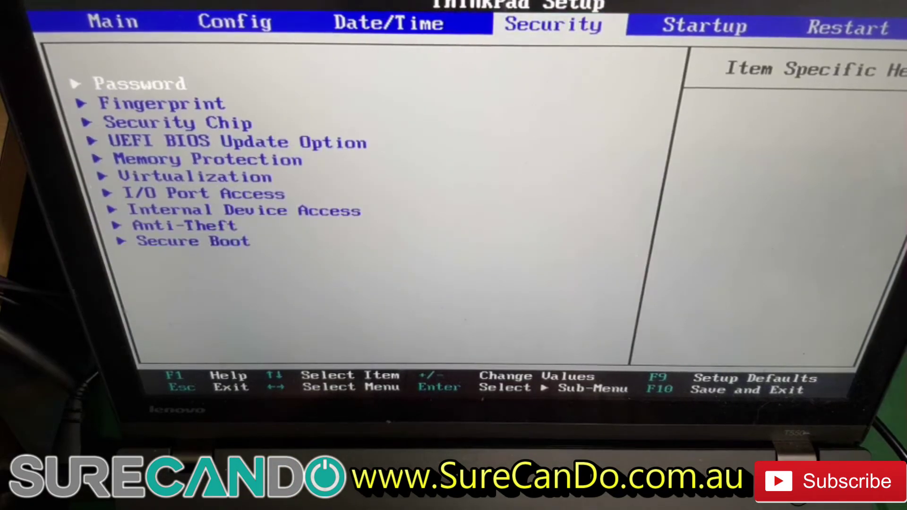
key(Down)
key(Down)
key(Down)
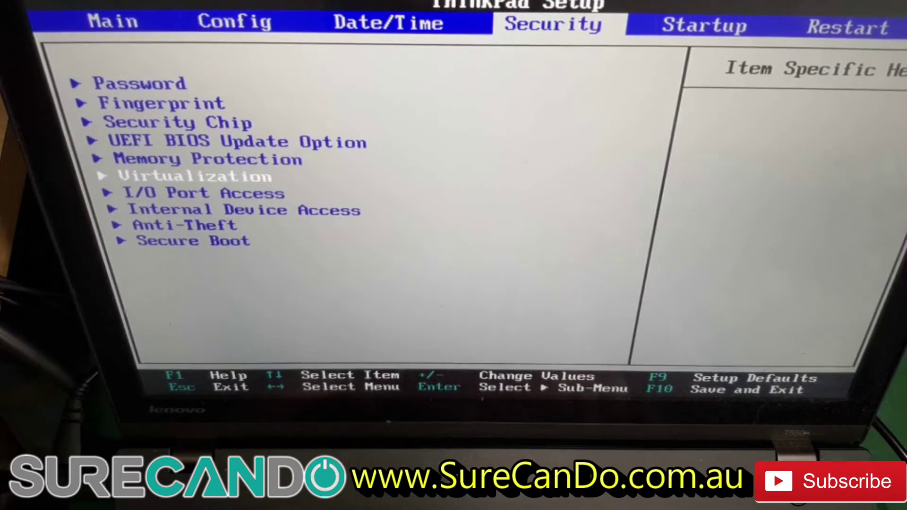
key(Down)
key(Down)
key(Down)
key(Down)
key(Return)
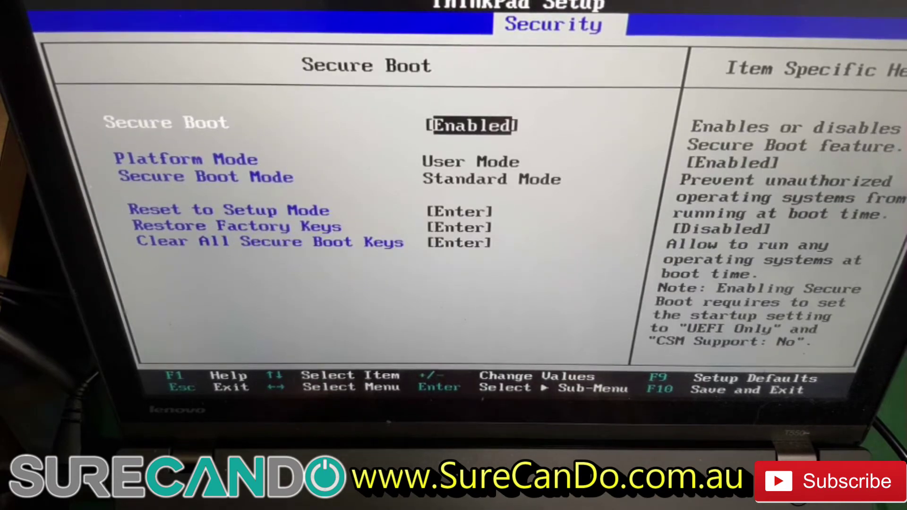
key(Return)
key(Up)
key(Return)
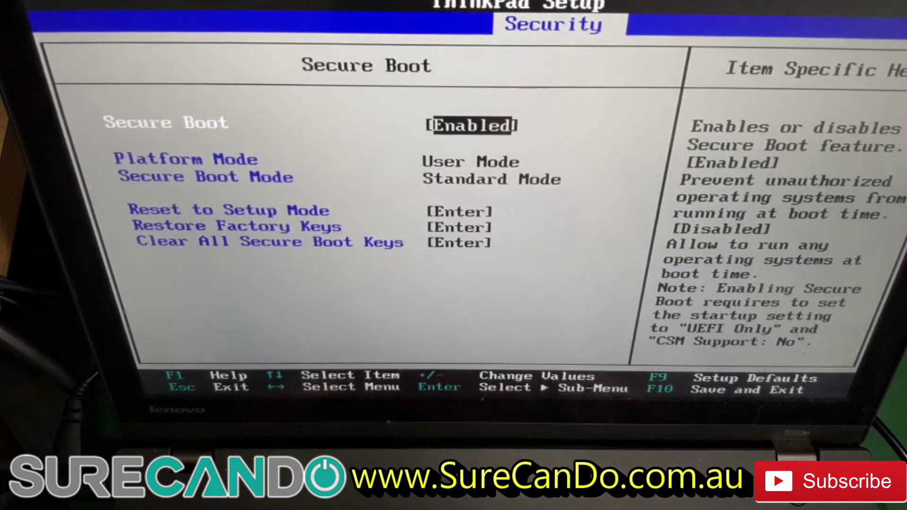
key(Escape)
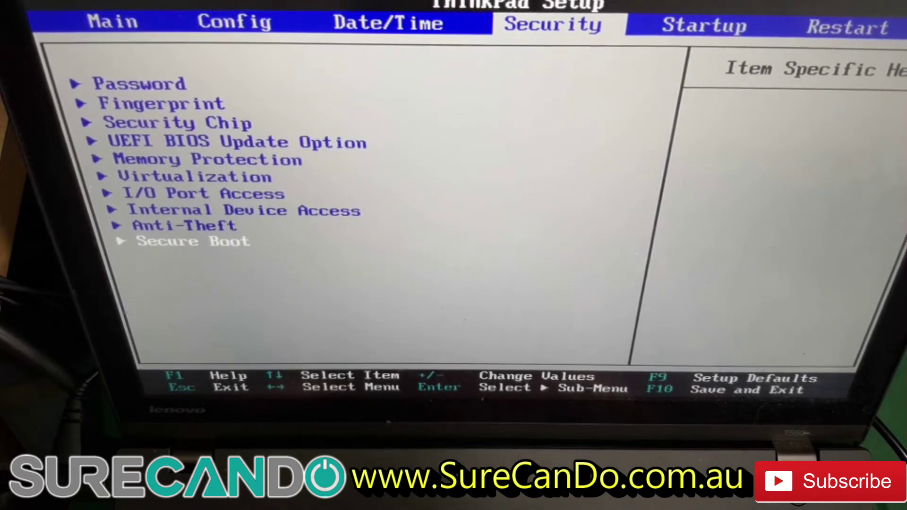
key(Right)
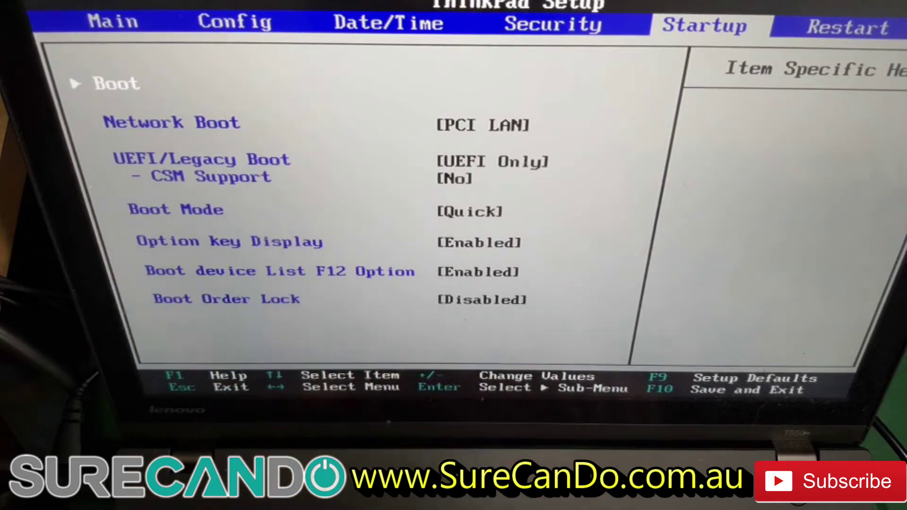
- Set UEFI/Legacy Boot to Both on the Startup page and check its Legacy First priority
key(Down)
key(Down)
key(Return)
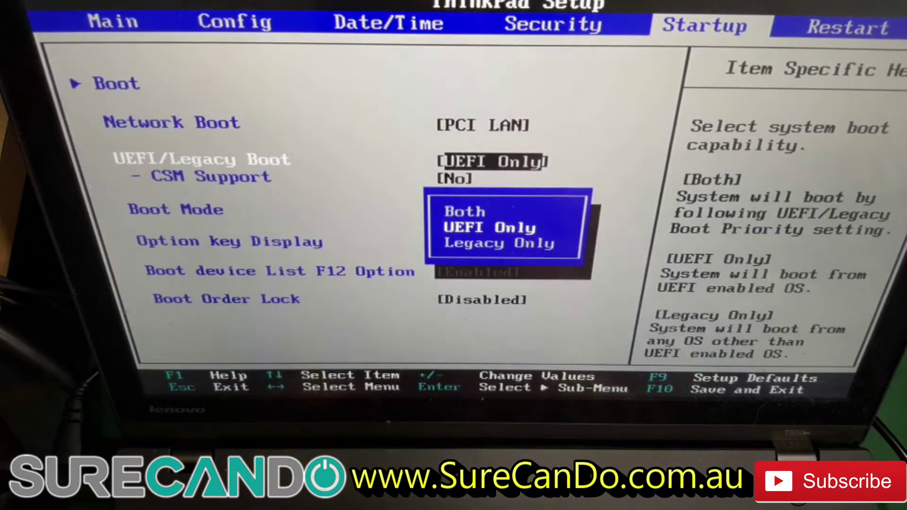
key(Down)
key(Return)
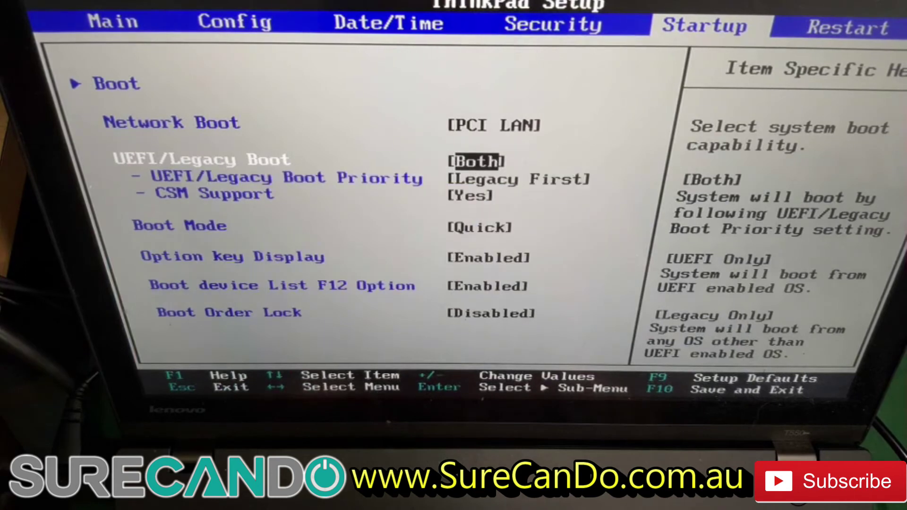
key(Down)
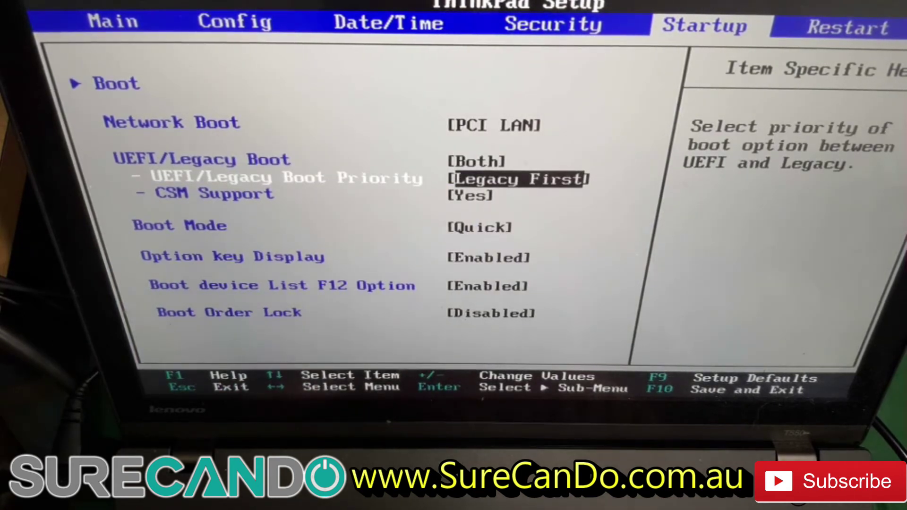
key(Right)
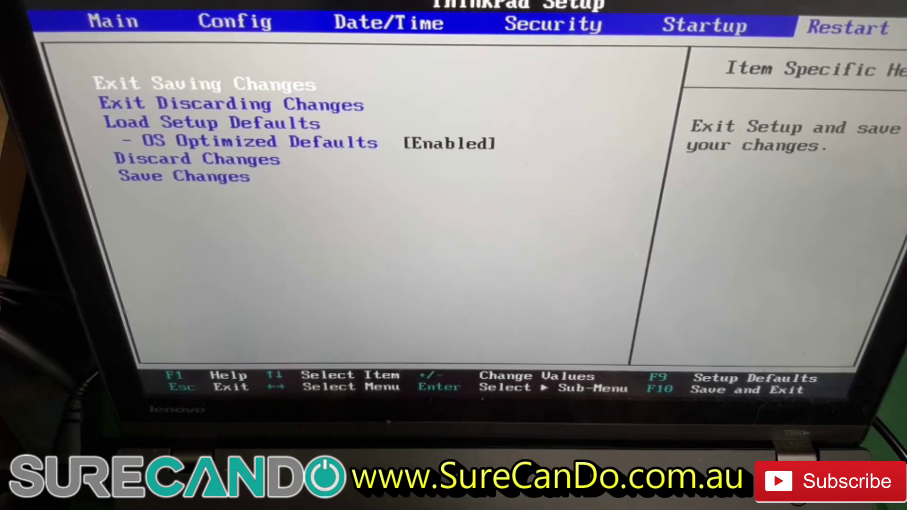
- Choose Exit Saving Changes and confirm, rebooting back to the boot device list
key(Return)
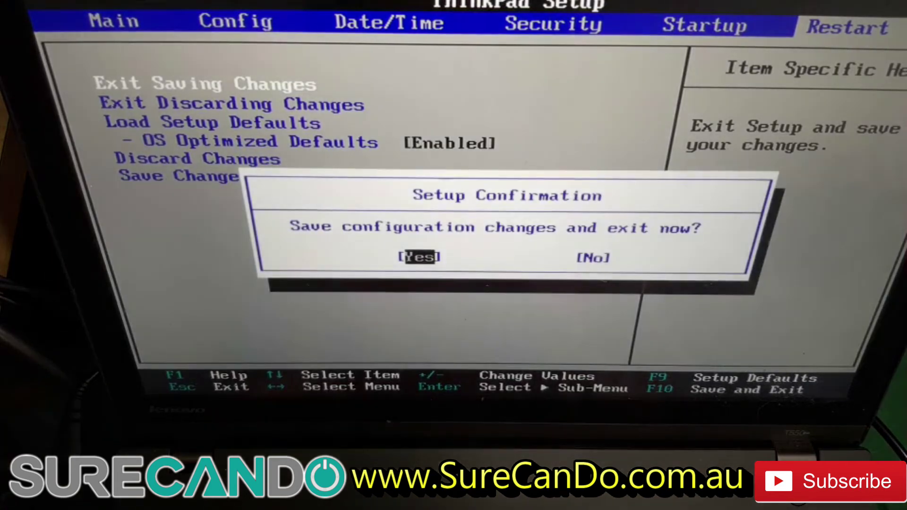
key(Escape)
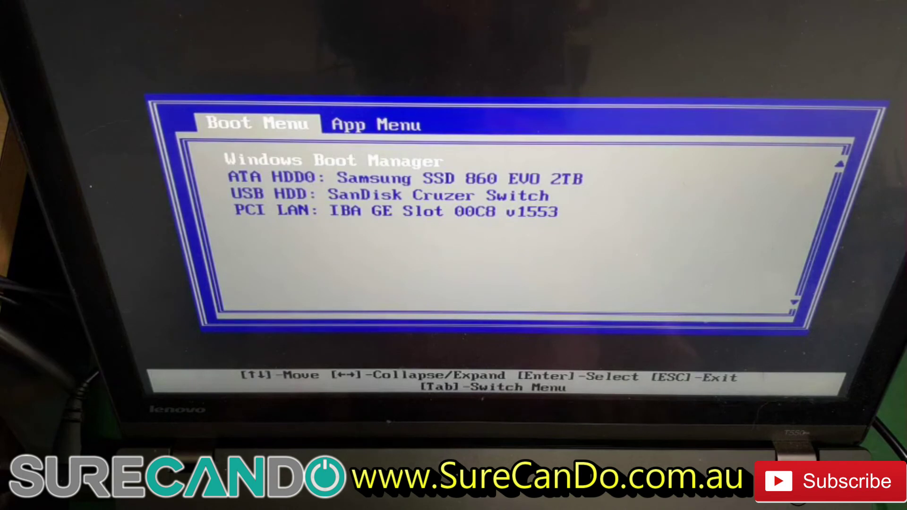
- Select USB HDD: SanDisk Cruzer Switch in the F12 Boot Menu
key(Down)
key(Down)
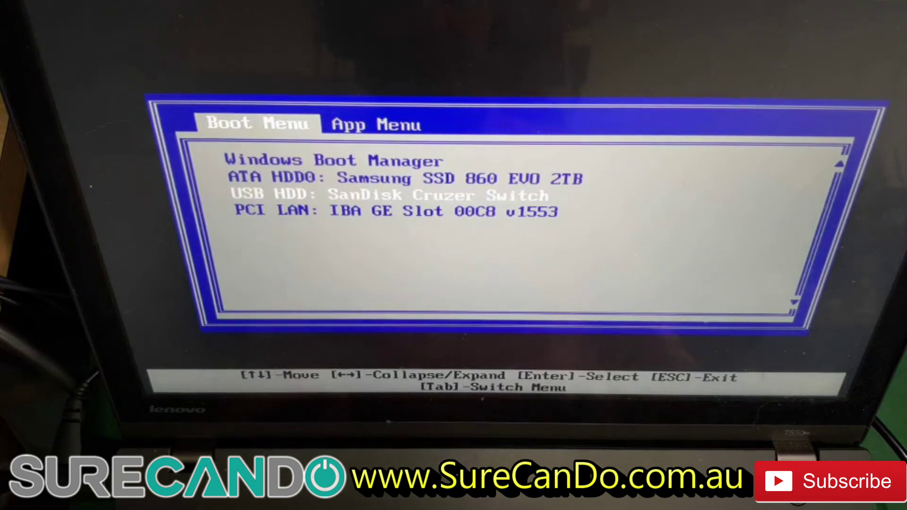